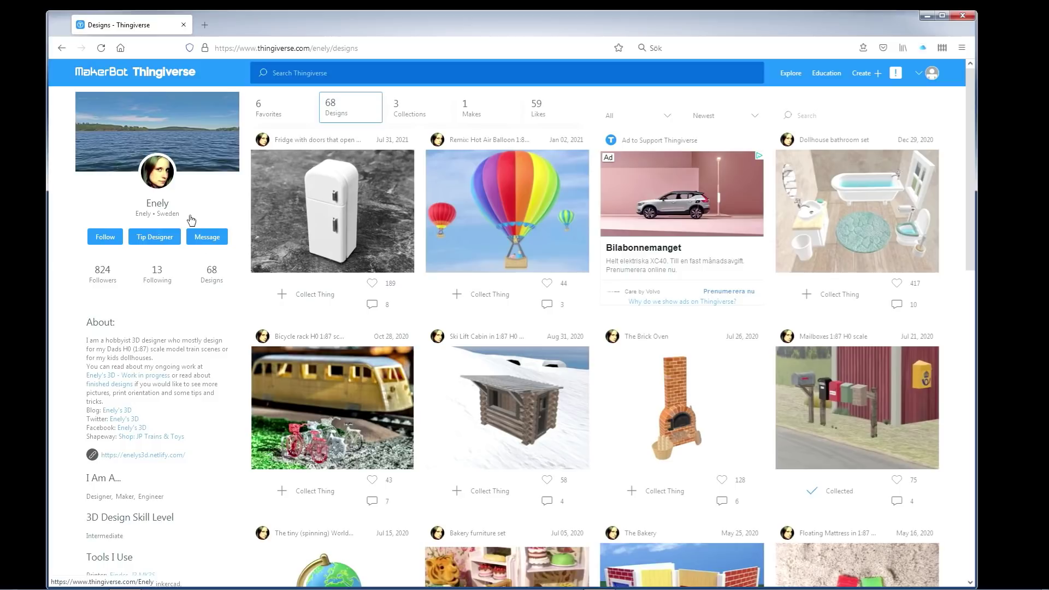
Step: Scroll down the Thingiverse Designs list and go to page 2
{"action": "scroll", "coordinate": [219, 364], "scroll_direction": "down", "scroll_amount": 6}
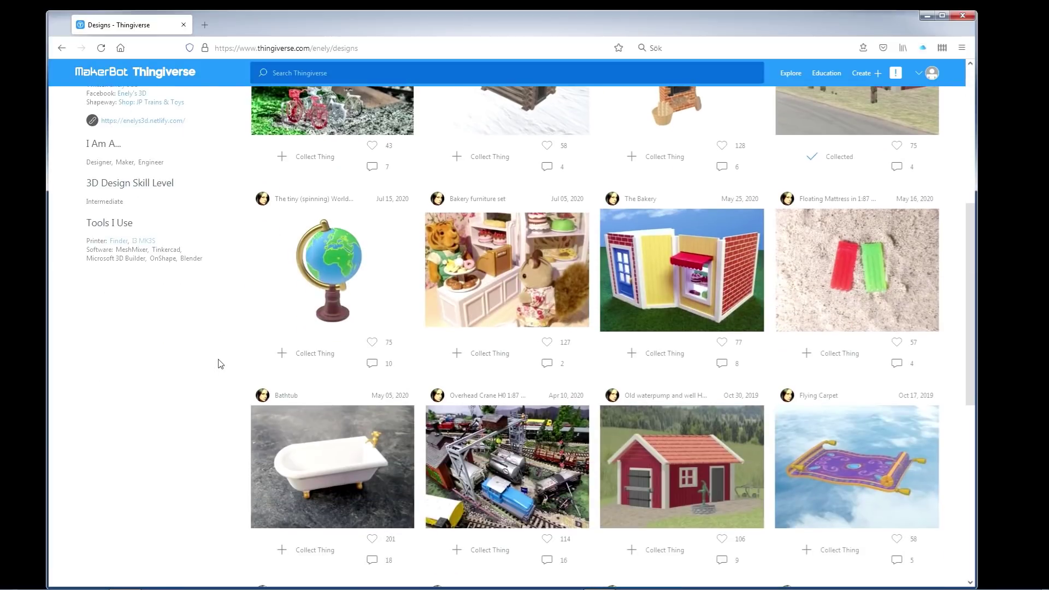
{"action": "scroll", "coordinate": [219, 364], "scroll_direction": "down", "scroll_amount": 8}
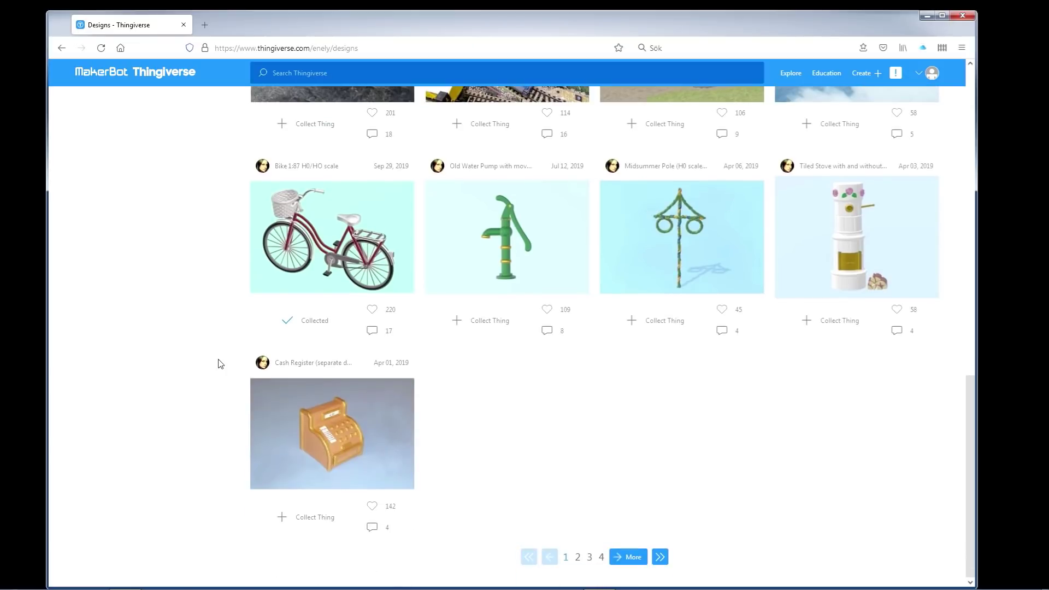
{"action": "left_click", "coordinate": [578, 558]}
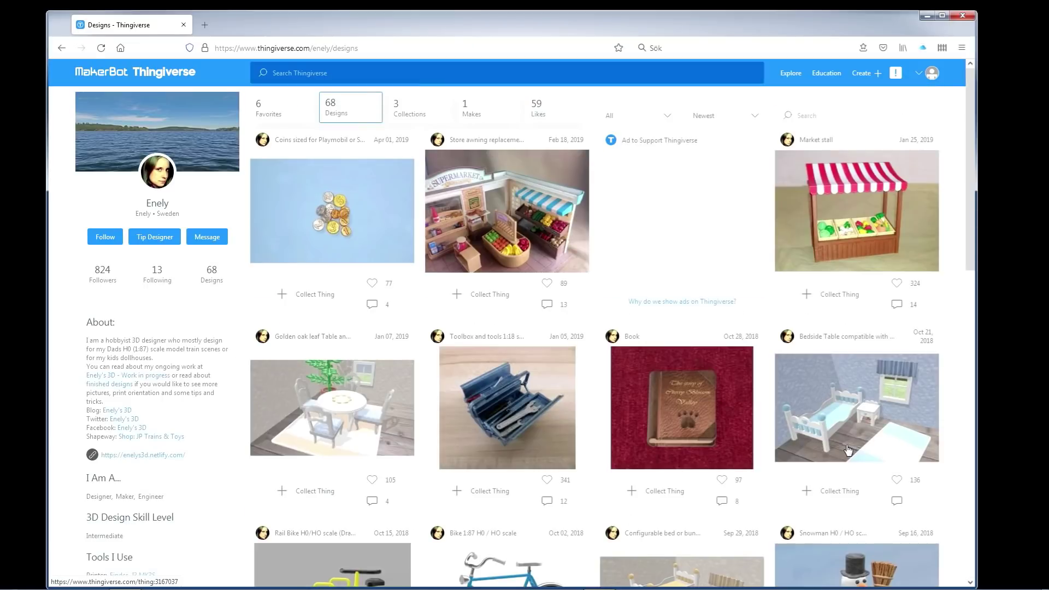
Step: Collect the Rail Bike design and save it to a collection
{"action": "scroll", "coordinate": [848, 451], "scroll_direction": "down", "scroll_amount": 3}
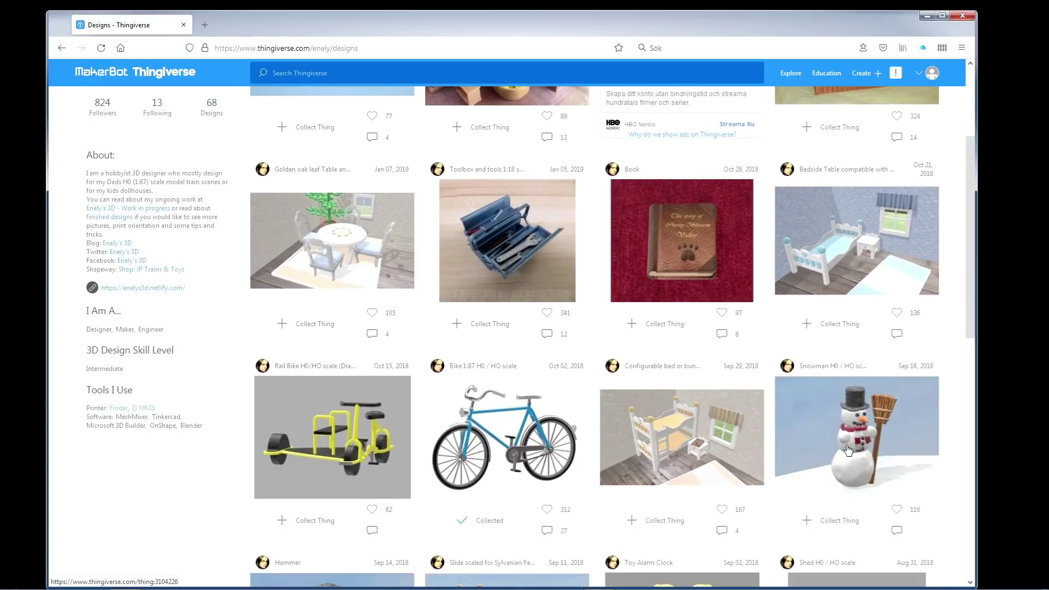
{"action": "scroll", "coordinate": [848, 451], "scroll_direction": "down", "scroll_amount": 3}
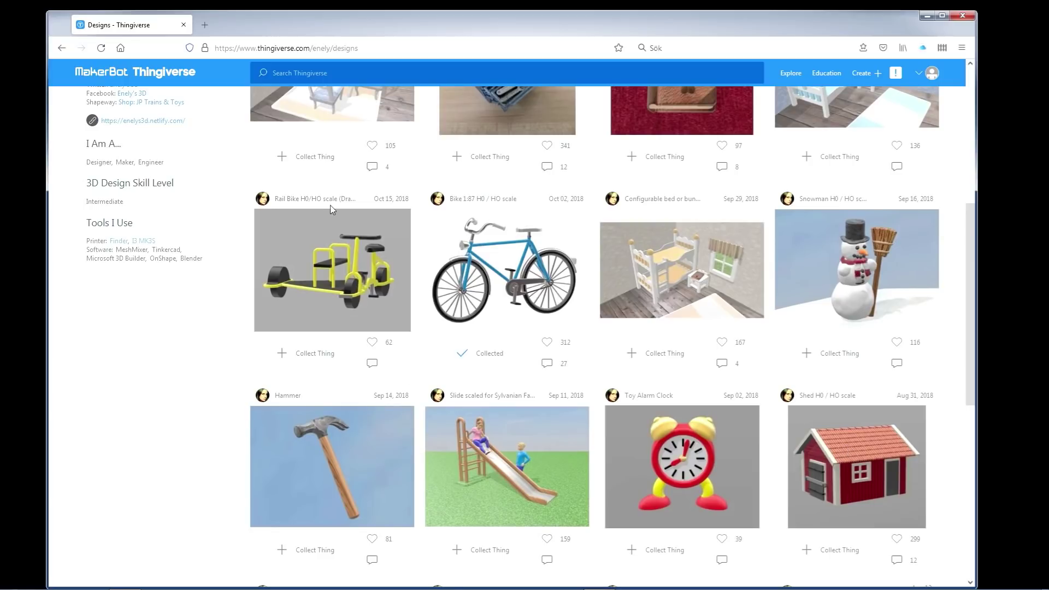
{"action": "left_click", "coordinate": [300, 356]}
{"action": "left_click", "coordinate": [300, 353]}
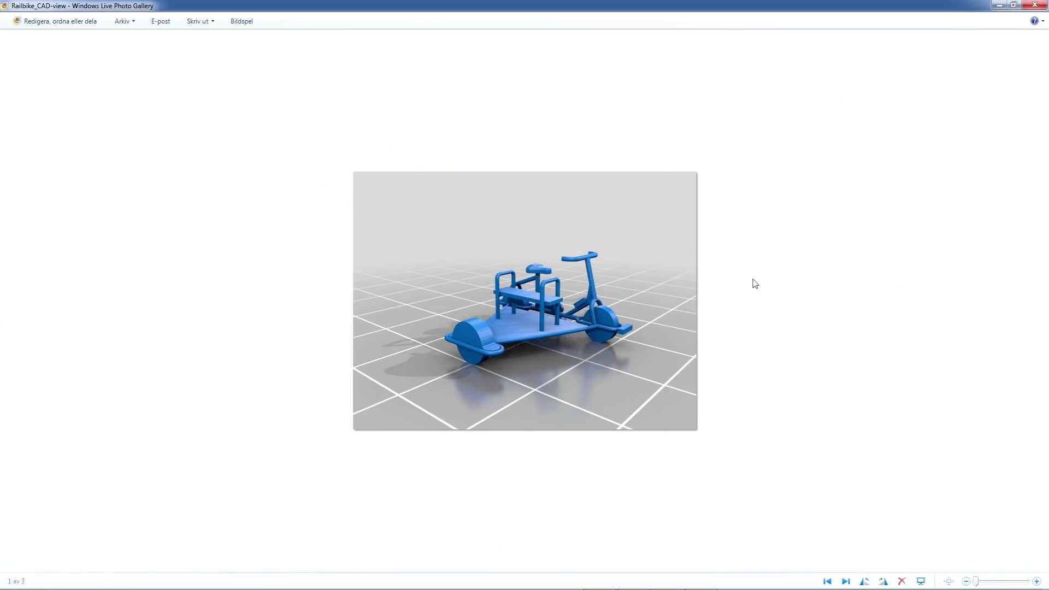
Step: Zoom into the Railbike_CAD-view and Bike_woman renders to inspect their details
{"action": "scroll", "coordinate": [754, 283], "scroll_direction": "up", "scroll_amount": 3}
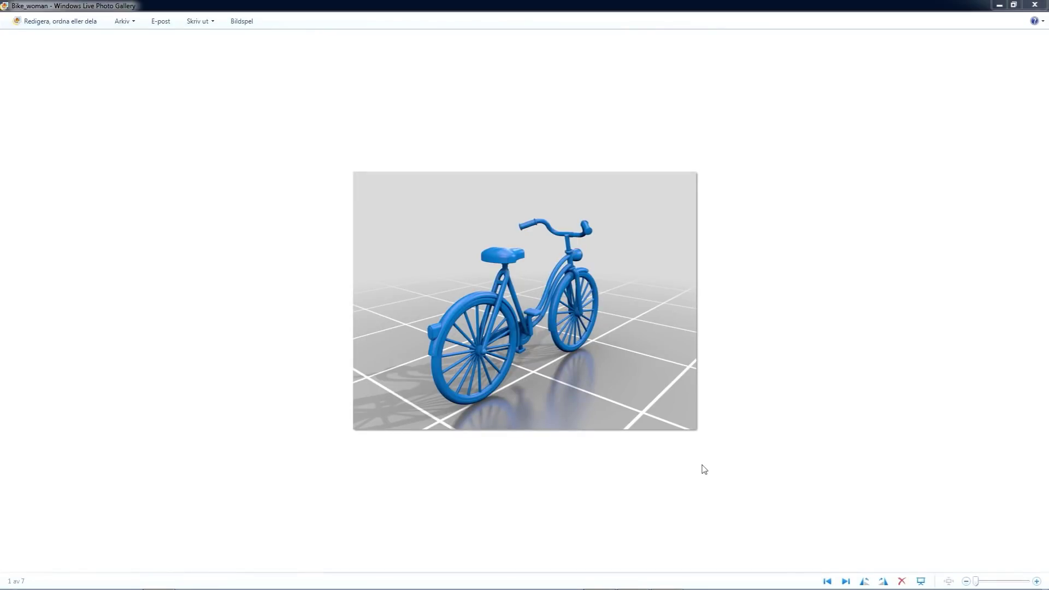
{"action": "scroll", "coordinate": [704, 470], "scroll_direction": "up", "scroll_amount": 1}
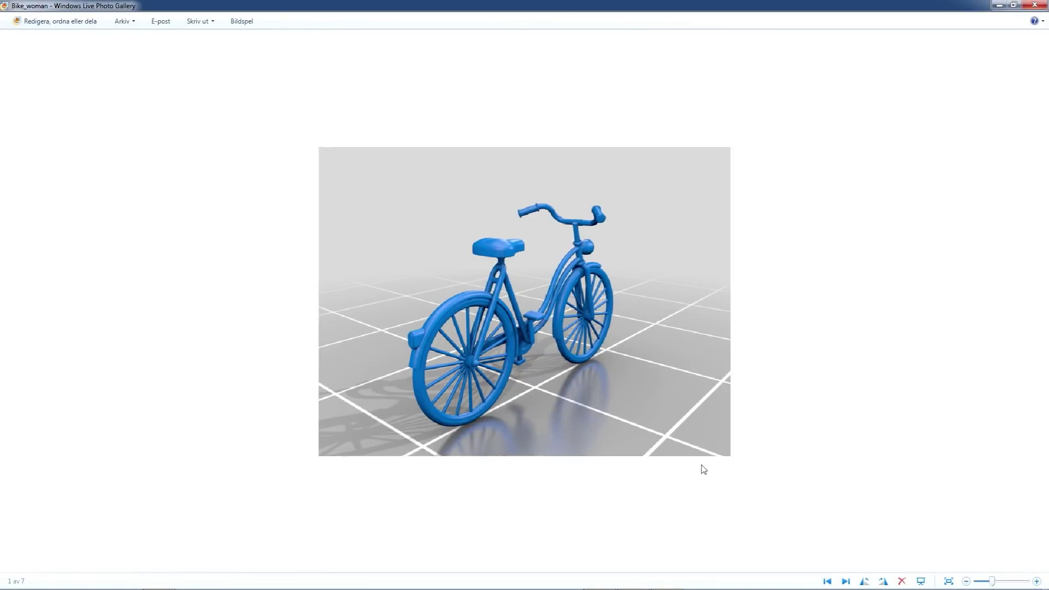
{"action": "scroll", "coordinate": [704, 470], "scroll_direction": "up", "scroll_amount": 1}
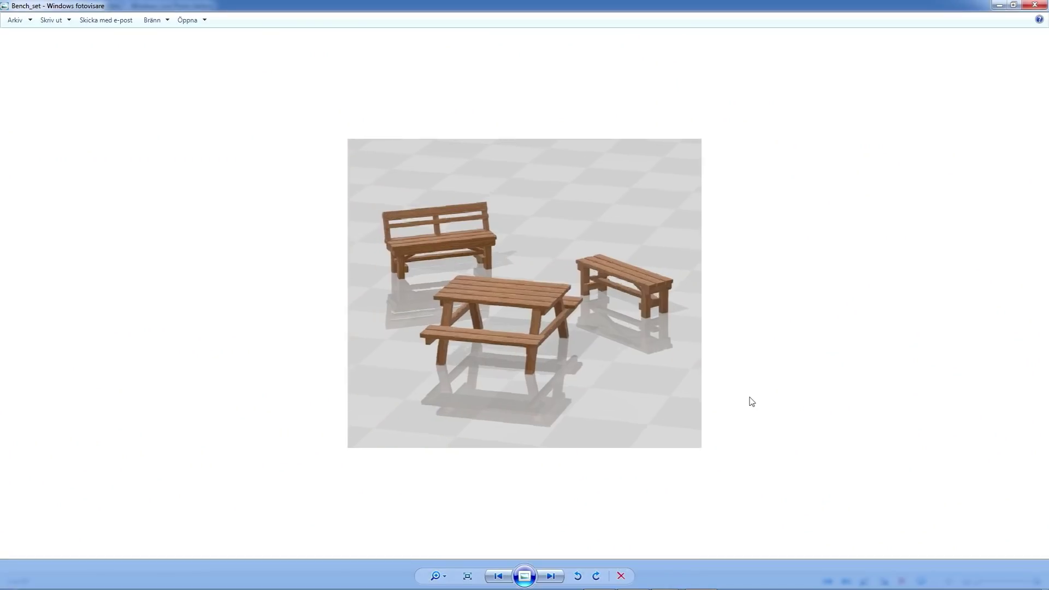
Step: Advance to the next model render in Photo Viewer and zoom in and out on it
{"action": "key", "text": "Right"}
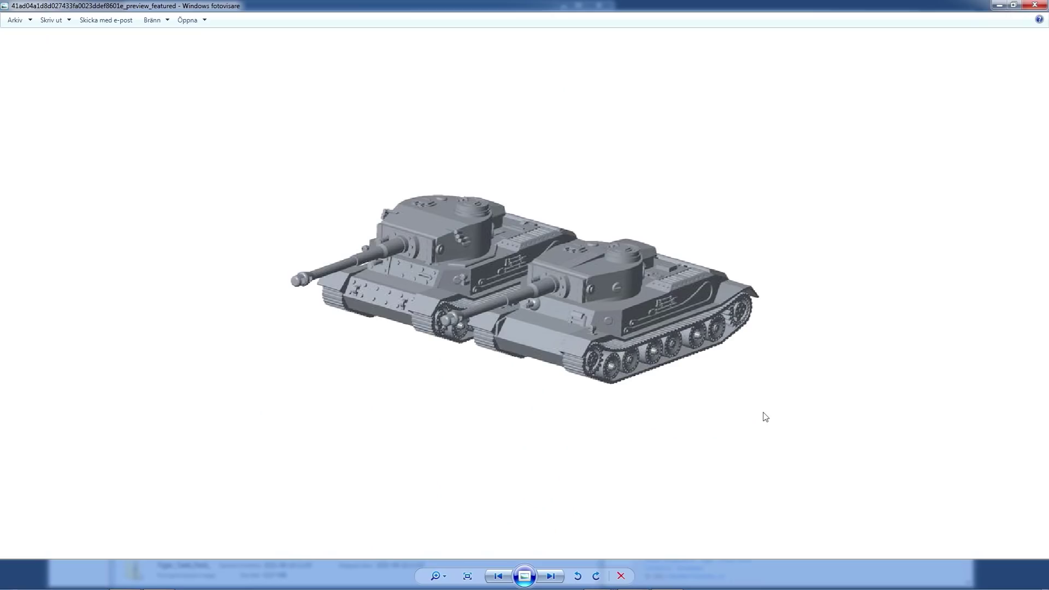
{"action": "scroll", "coordinate": [766, 417], "scroll_direction": "up", "scroll_amount": 1}
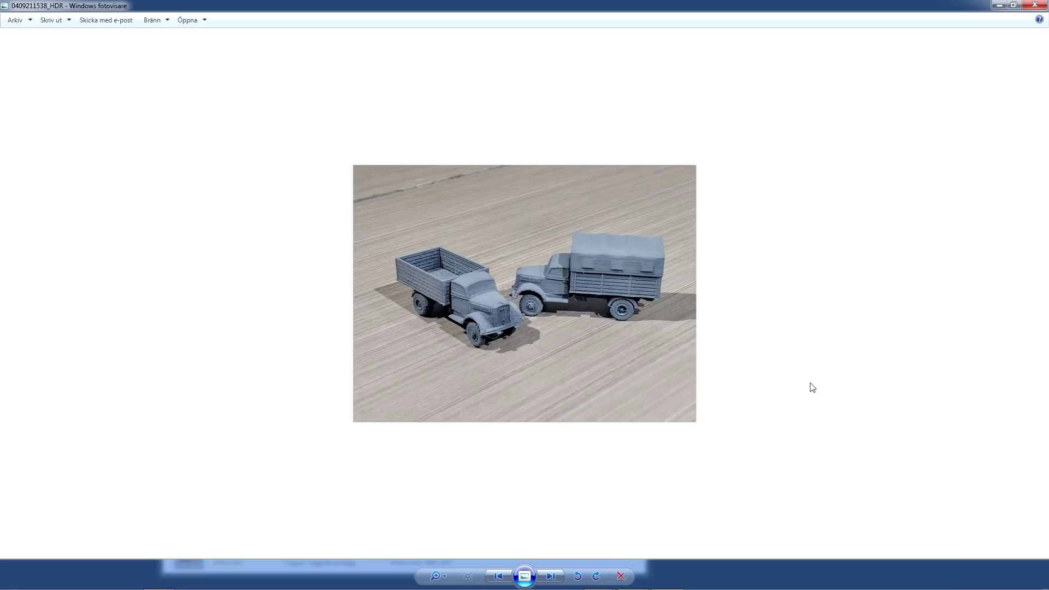
{"action": "scroll", "coordinate": [811, 387], "scroll_direction": "up", "scroll_amount": 2}
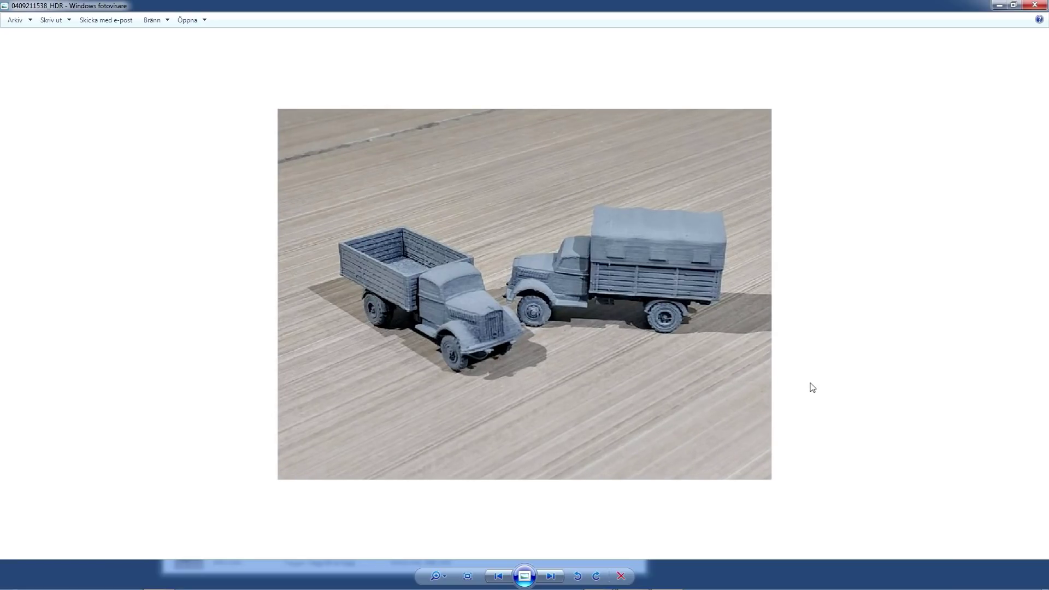
{"action": "scroll", "coordinate": [813, 387], "scroll_direction": "down", "scroll_amount": 1}
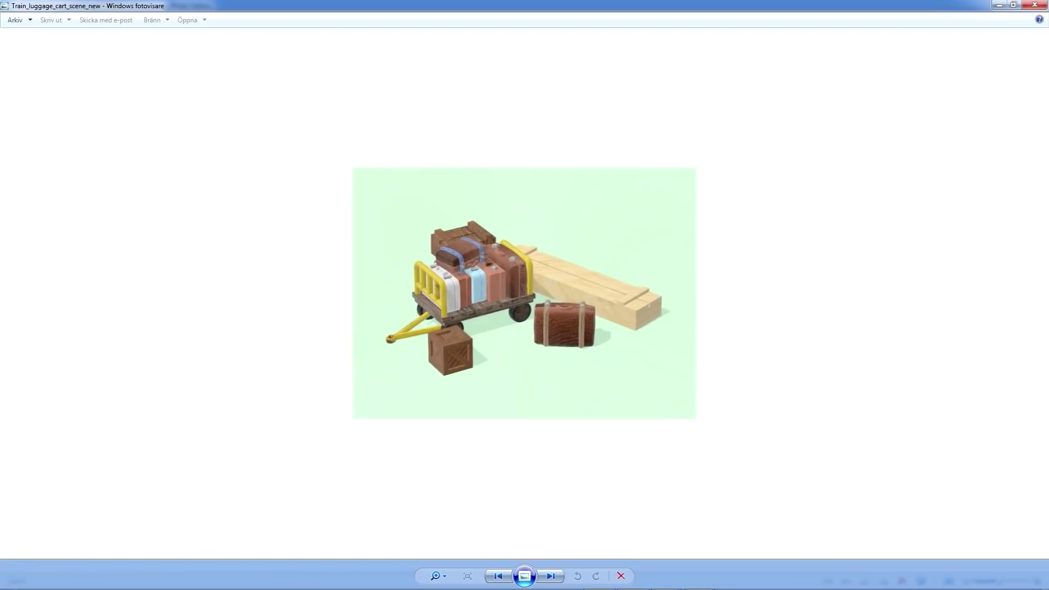
{"action": "scroll", "coordinate": [747, 432], "scroll_direction": "up", "scroll_amount": 1}
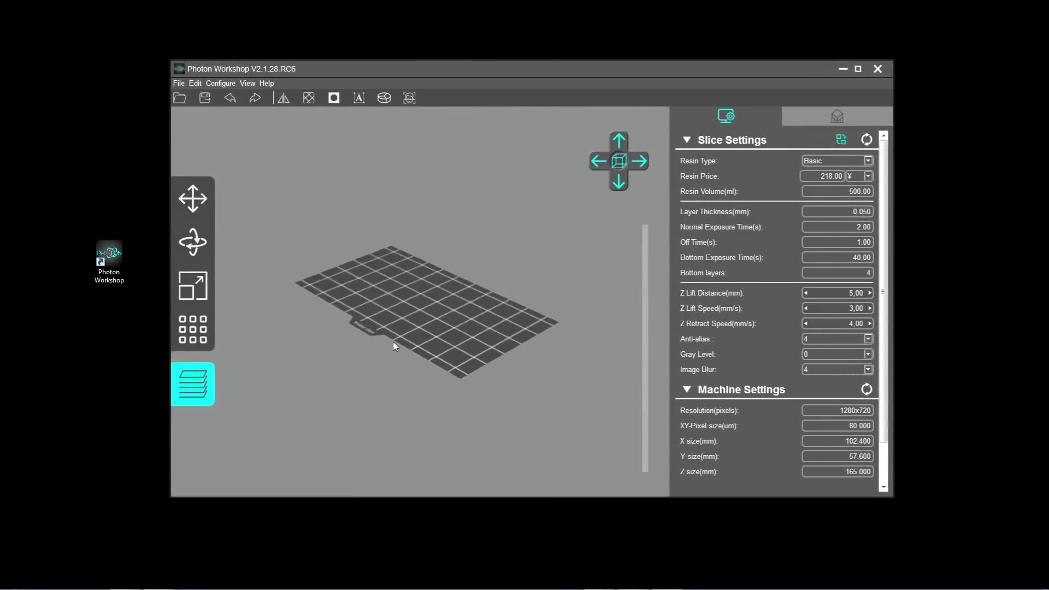
Step: Load Rail_bike.stl onto the Photon Workshop build plate
{"action": "mouse_move", "coordinate": [392, 342]}
{"action": "left_mouse_down"}
{"action": "mouse_move", "coordinate": [441, 323]}
{"action": "mouse_move", "coordinate": [451, 346]}
{"action": "mouse_move", "coordinate": [398, 353]}
{"action": "left_mouse_up"}
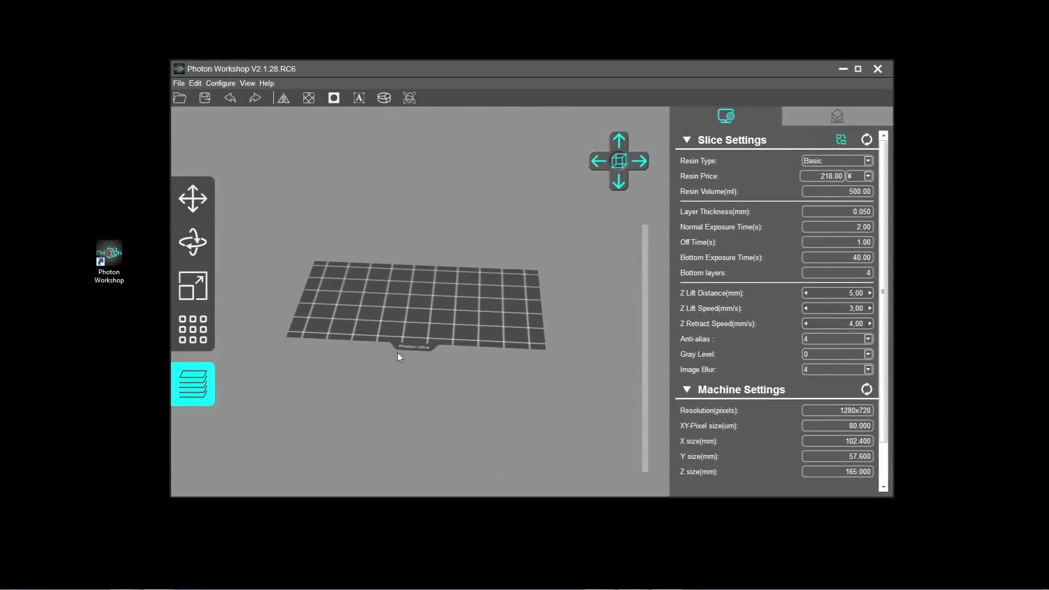
{"action": "left_click", "coordinate": [185, 98]}
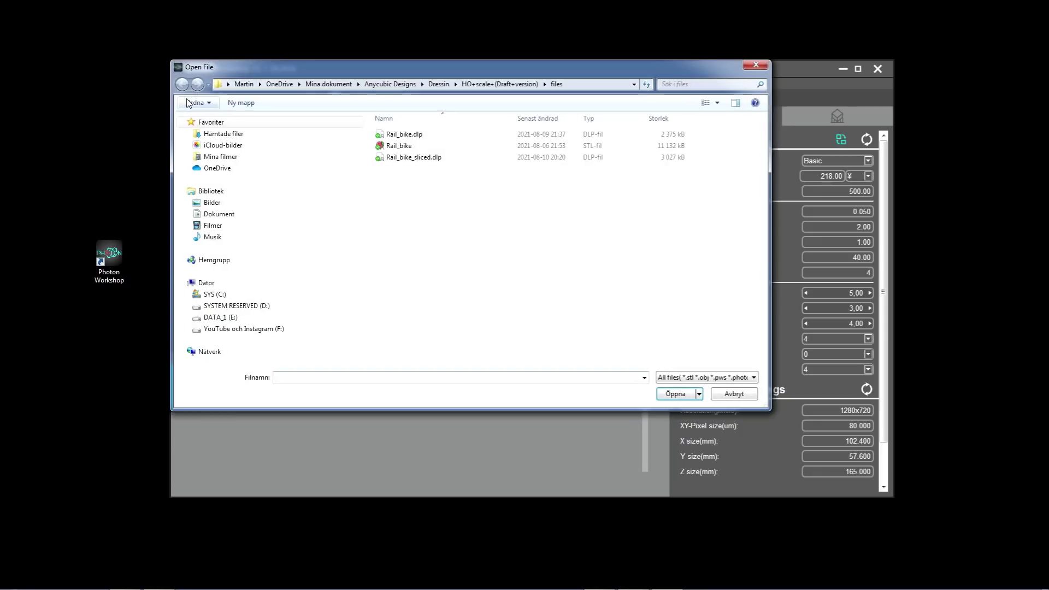
{"action": "left_click", "coordinate": [399, 150]}
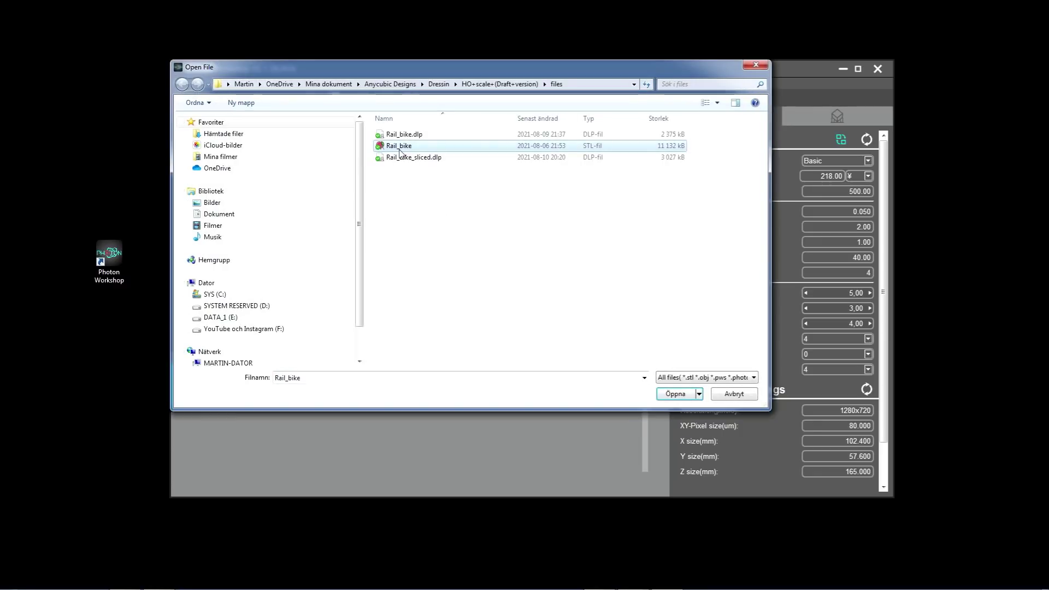
{"action": "left_click", "coordinate": [677, 398]}
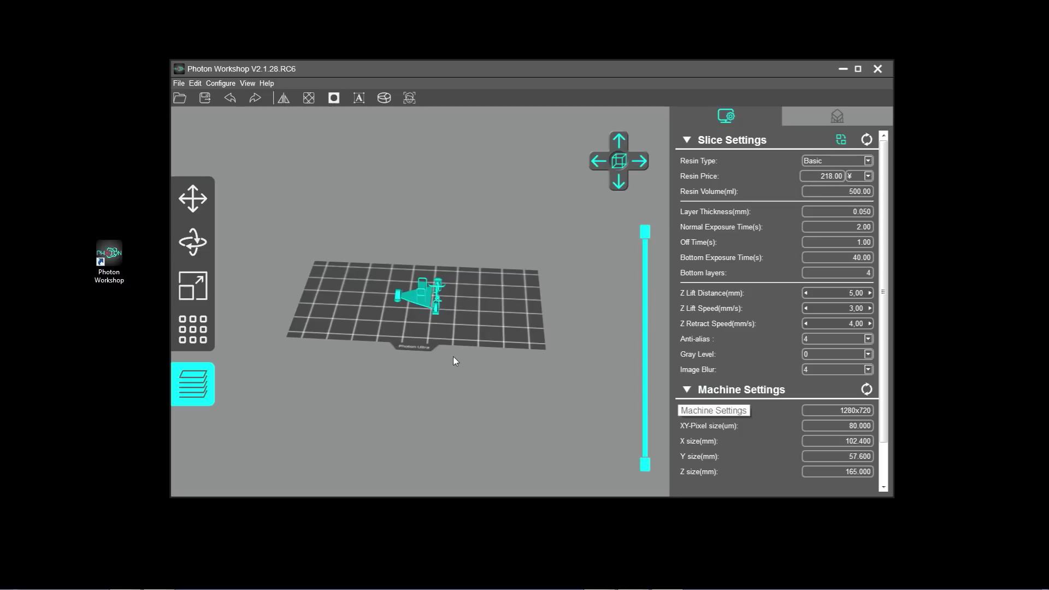
Step: Set the rail bike's Z position to 10 mm and view it from below
{"action": "scroll", "coordinate": [452, 350], "scroll_direction": "up", "scroll_amount": 5}
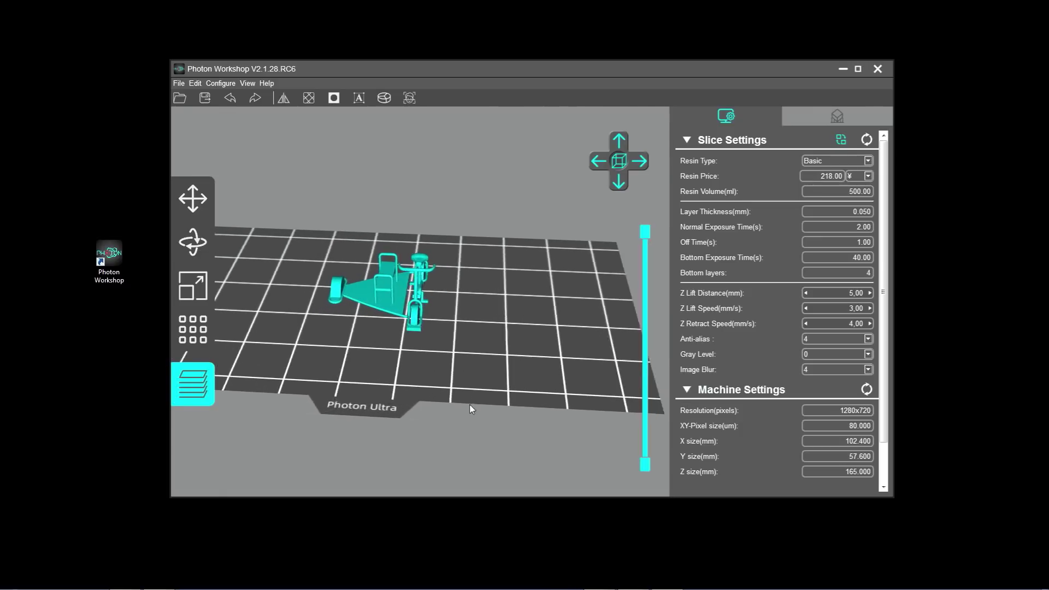
{"action": "left_click_drag", "start_coordinate": [460, 379], "coordinate": [563, 356]}
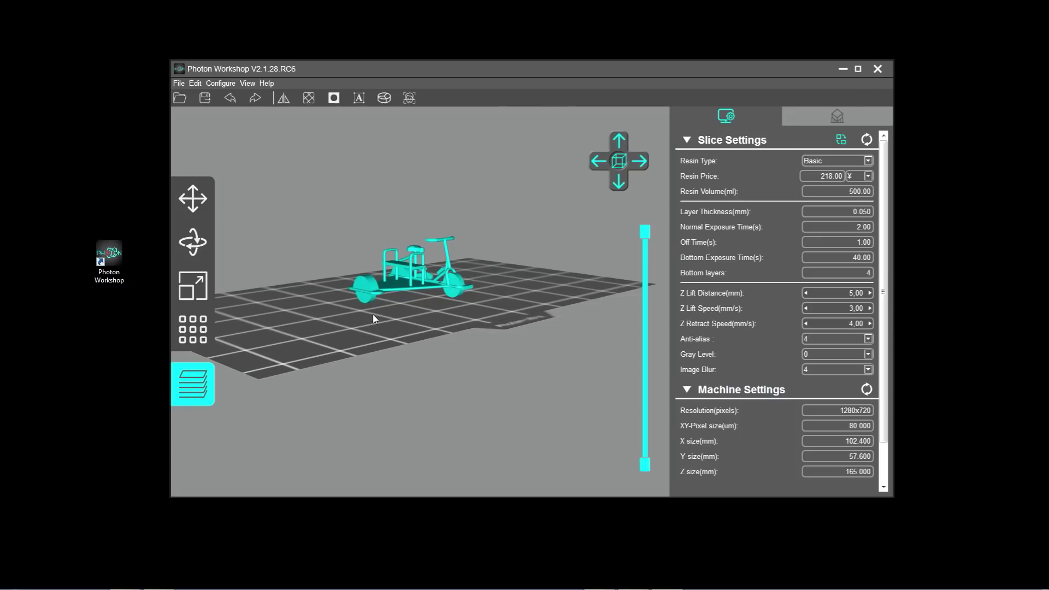
{"action": "mouse_move", "coordinate": [357, 319]}
{"action": "left_mouse_down"}
{"action": "mouse_move", "coordinate": [357, 307]}
{"action": "mouse_move", "coordinate": [360, 320]}
{"action": "left_mouse_up"}
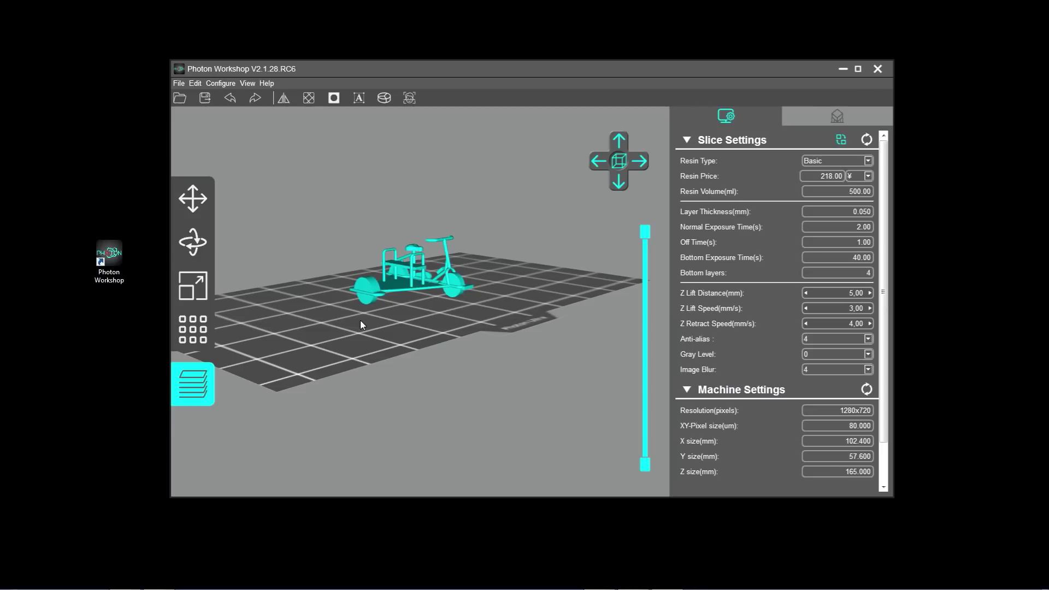
{"action": "left_click", "coordinate": [191, 198]}
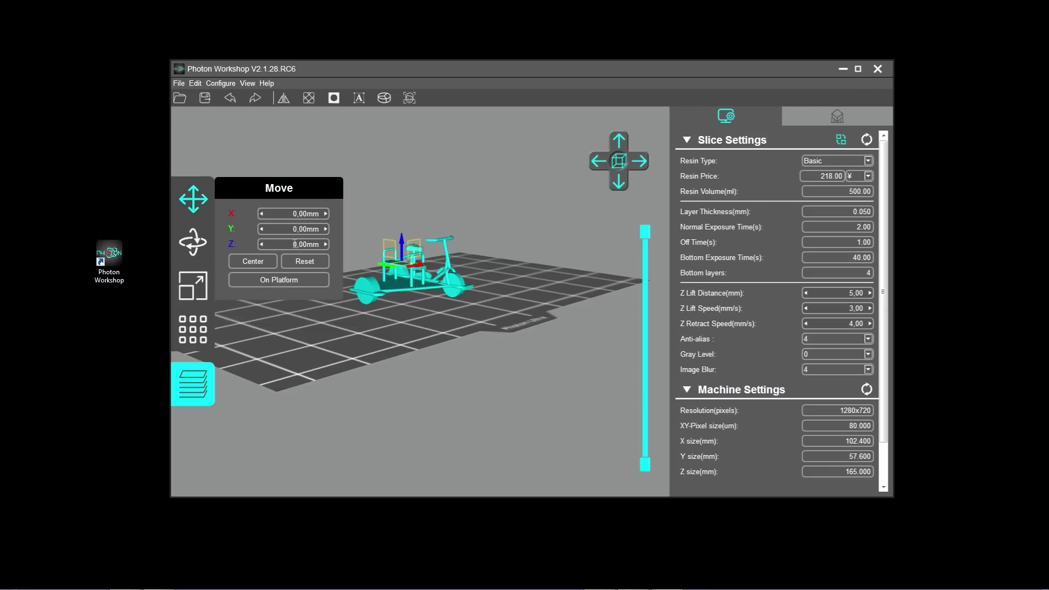
{"action": "type", "text": "1"}
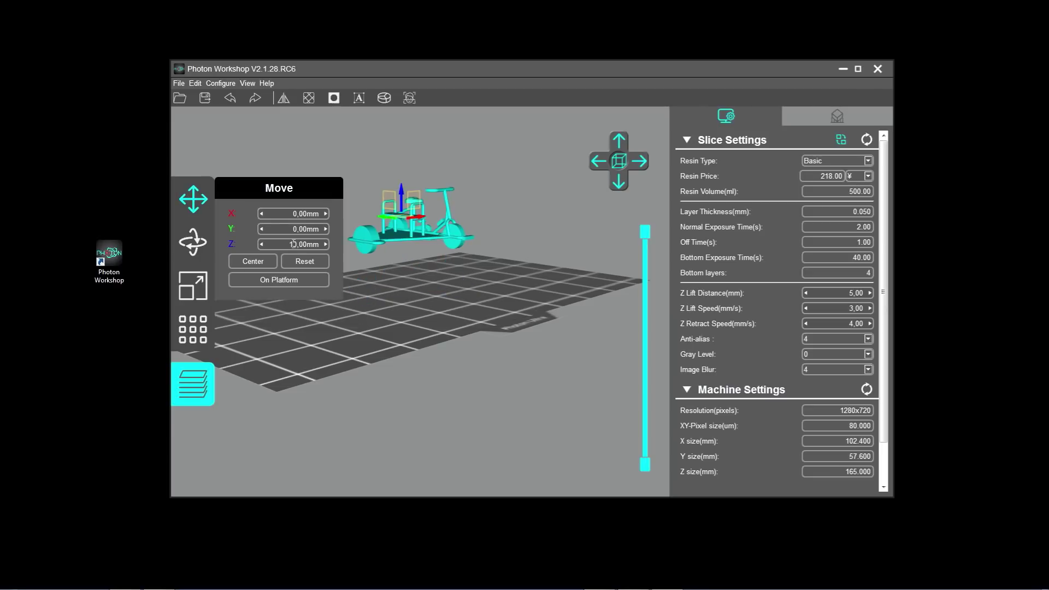
{"action": "left_click", "coordinate": [197, 196]}
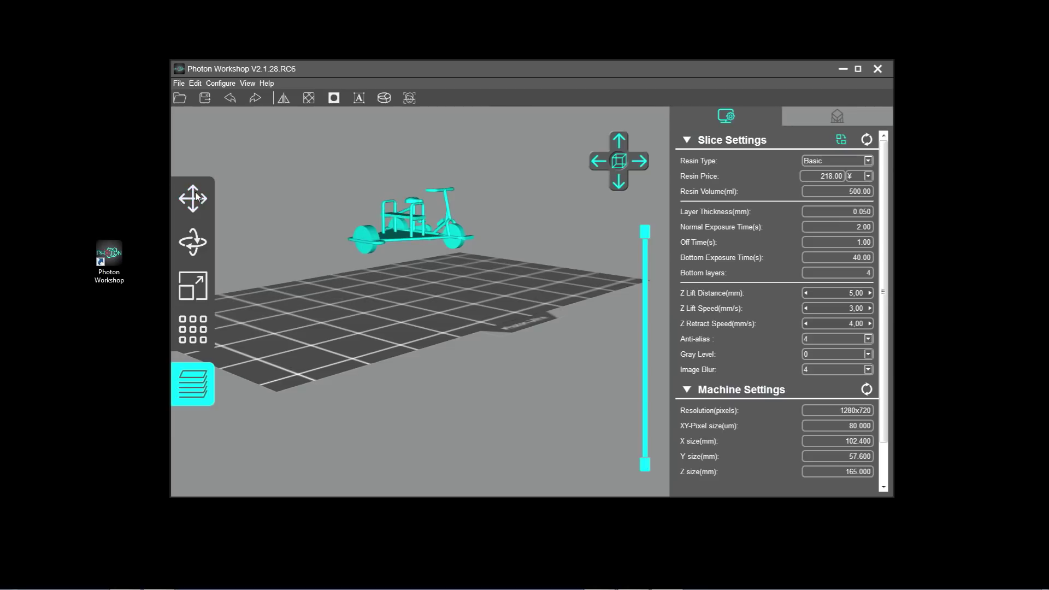
{"action": "left_click_drag", "start_coordinate": [220, 235], "coordinate": [461, 262]}
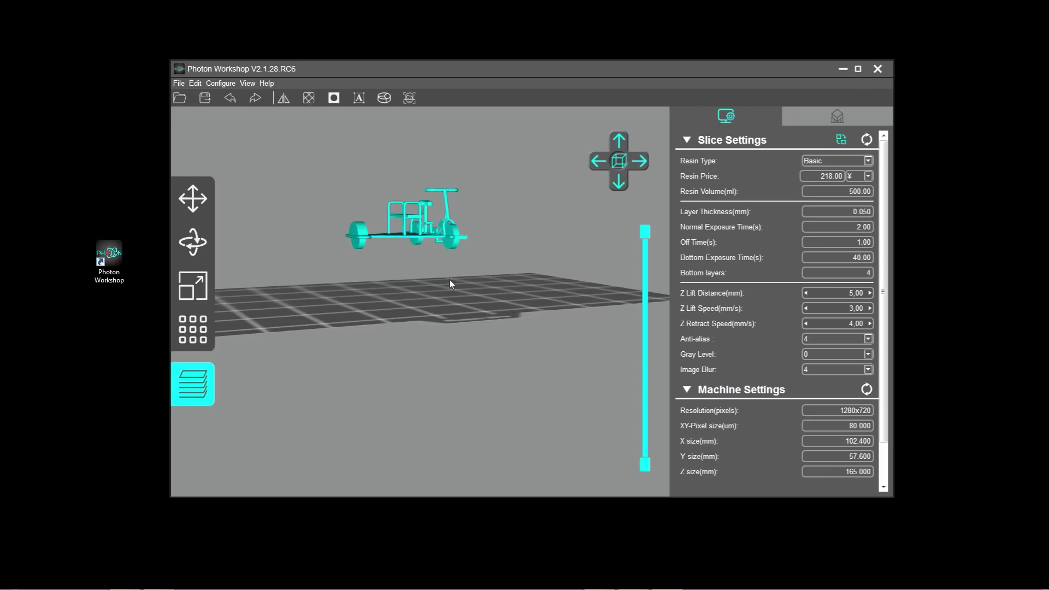
Step: Review the Heavy preset's Top, Mid, Bottom and Raft support parameters
{"action": "left_click", "coordinate": [848, 119]}
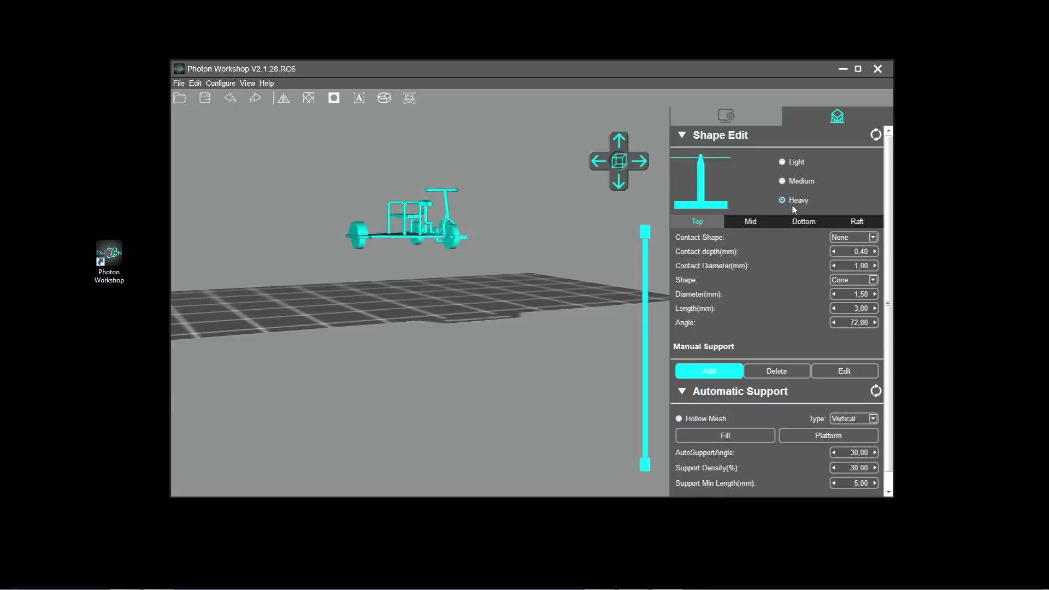
{"action": "left_click", "coordinate": [753, 222]}
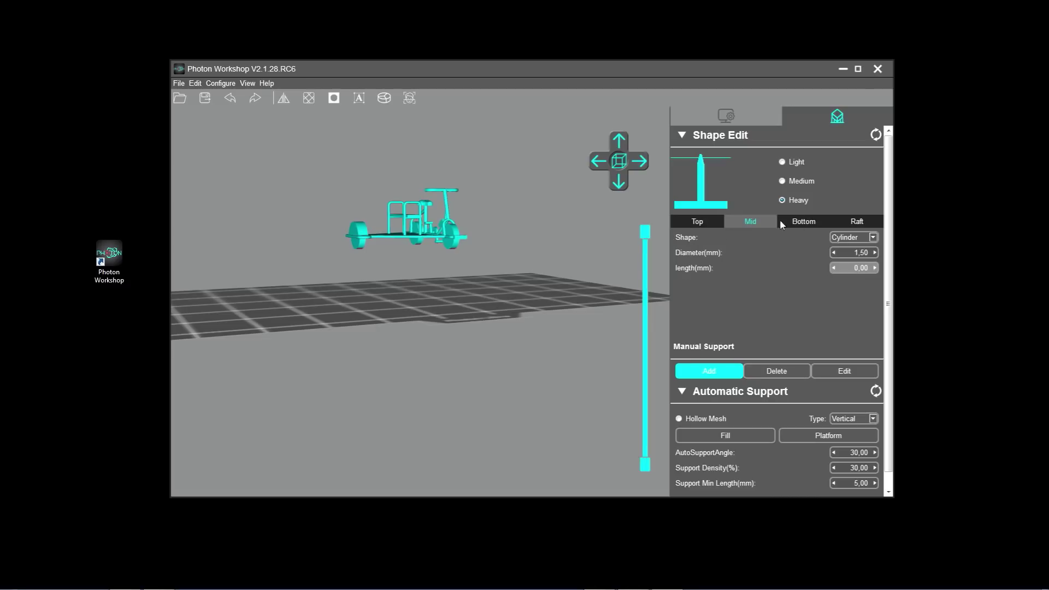
{"action": "left_click", "coordinate": [803, 222]}
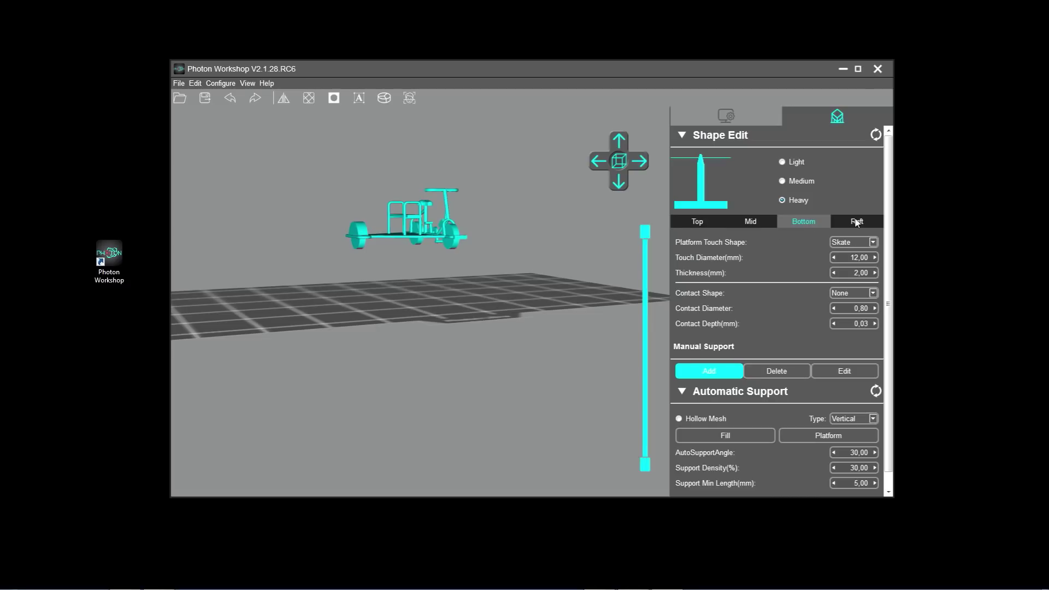
{"action": "left_click", "coordinate": [857, 222]}
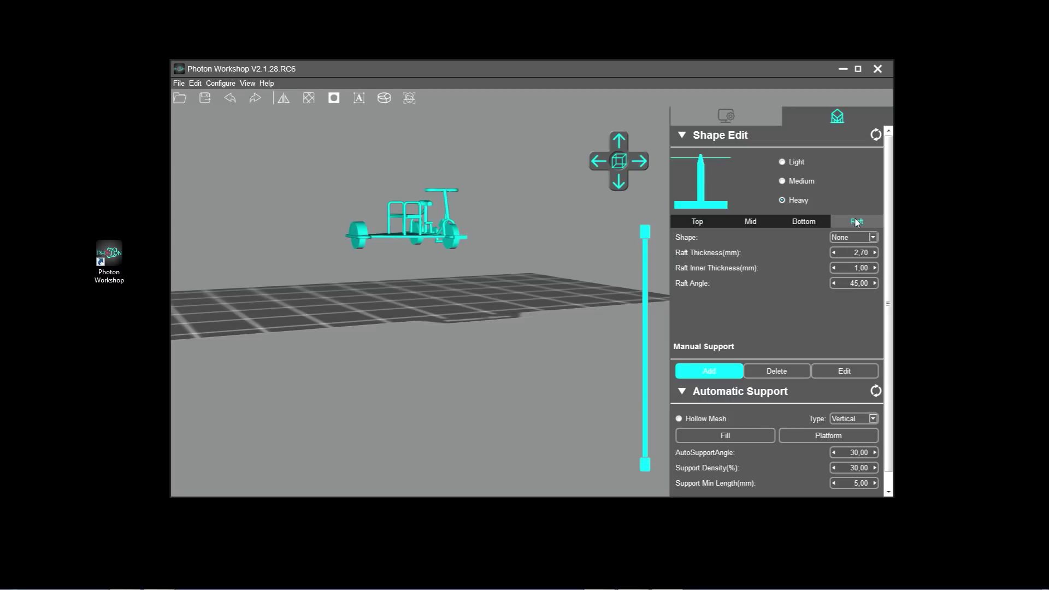
{"action": "left_click", "coordinate": [698, 222]}
{"action": "scroll", "coordinate": [733, 273], "scroll_direction": "down", "scroll_amount": 1}
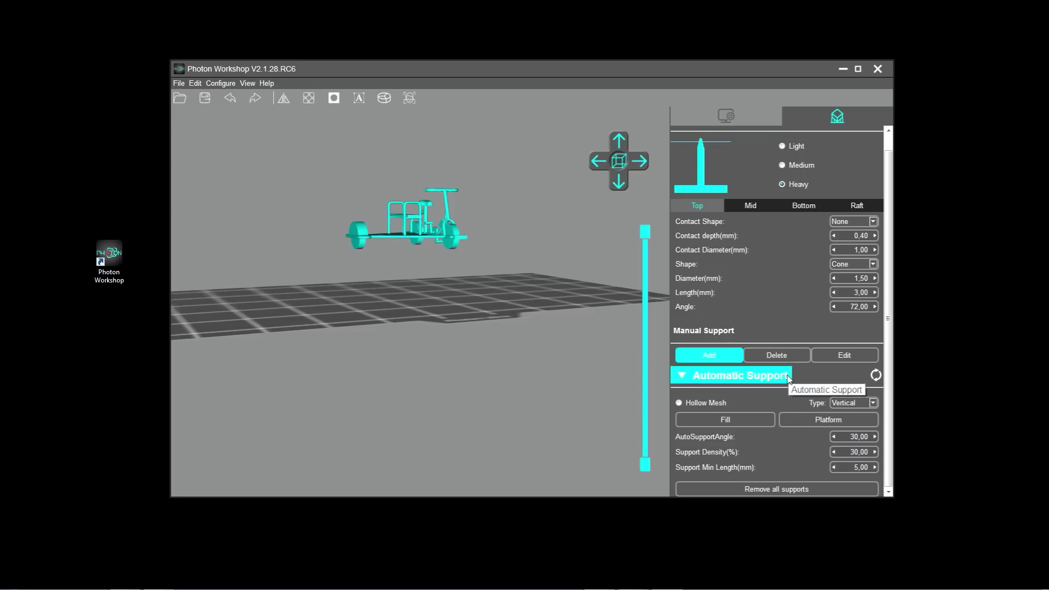
Step: Fill the rail bike with Heavy automatic supports and a raft, then inspect them
{"action": "left_click", "coordinate": [714, 418]}
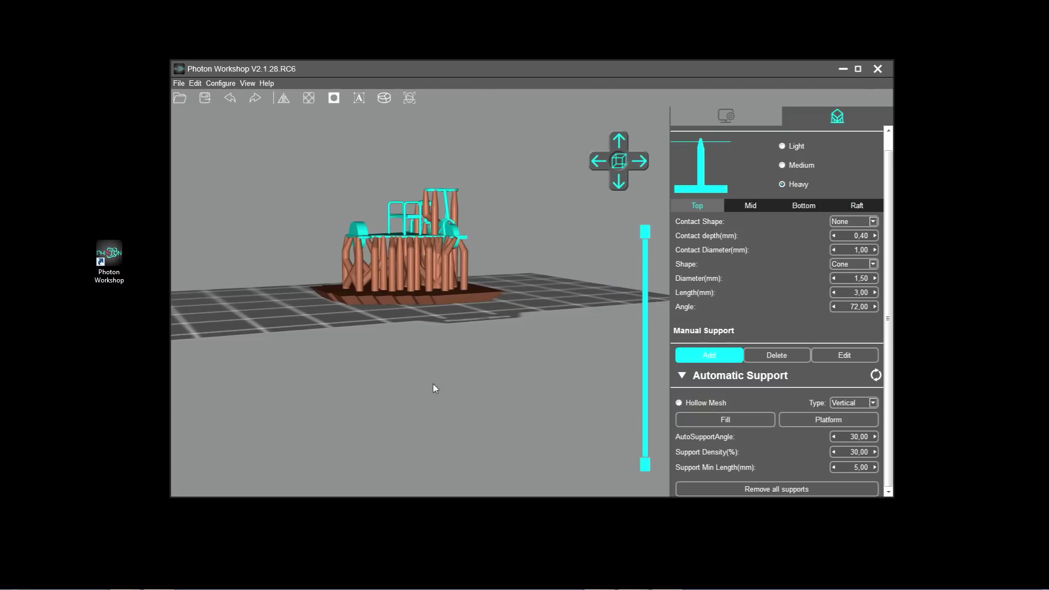
{"action": "mouse_move", "coordinate": [390, 336]}
{"action": "left_mouse_down"}
{"action": "mouse_move", "coordinate": [408, 351]}
{"action": "mouse_move", "coordinate": [489, 354]}
{"action": "mouse_move", "coordinate": [542, 326]}
{"action": "mouse_move", "coordinate": [516, 346]}
{"action": "mouse_move", "coordinate": [372, 361]}
{"action": "mouse_move", "coordinate": [361, 351]}
{"action": "mouse_move", "coordinate": [370, 335]}
{"action": "left_mouse_up"}
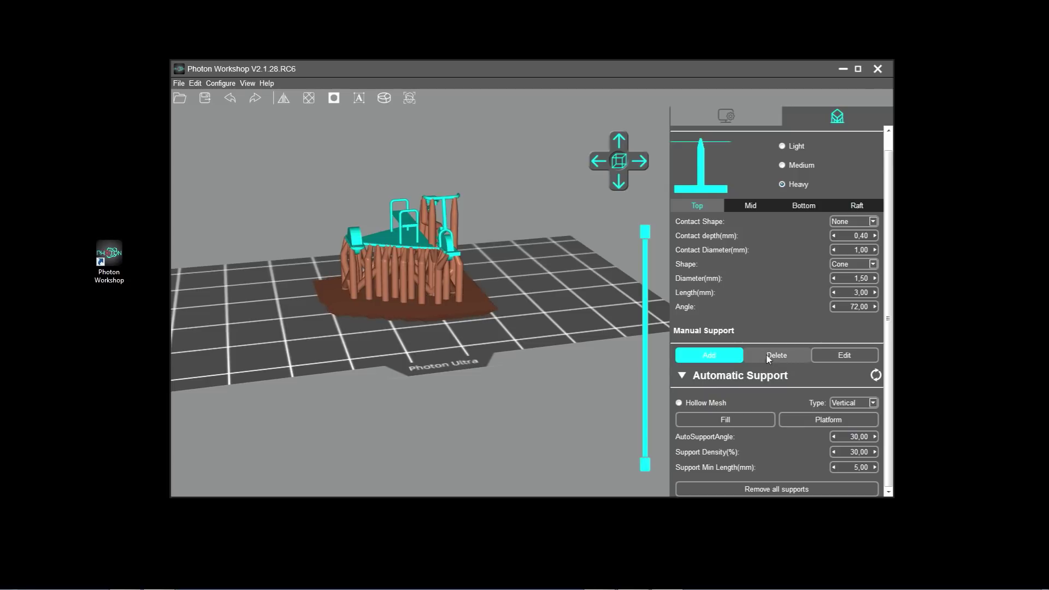
Step: Slice the supported model and save it over Rail_bike_sliced.dlp
{"action": "left_click", "coordinate": [727, 116]}
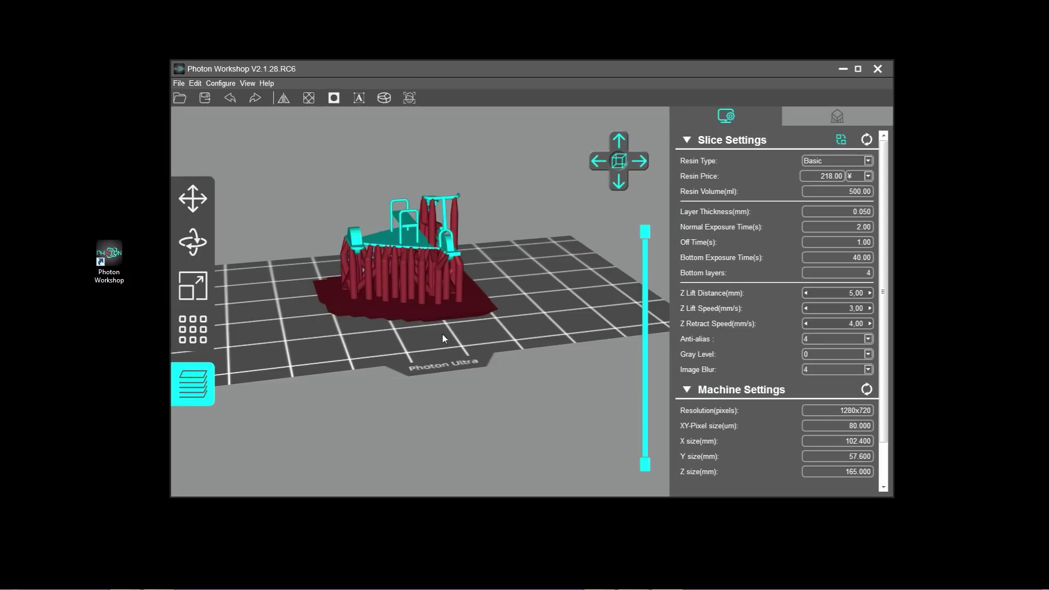
{"action": "left_click", "coordinate": [194, 396]}
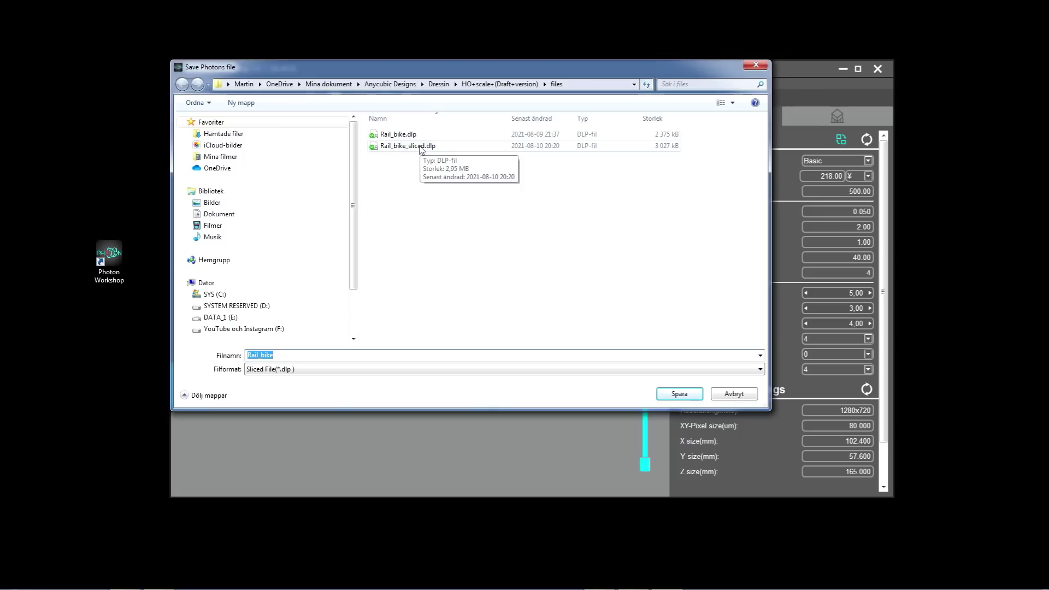
{"action": "left_click", "coordinate": [421, 147]}
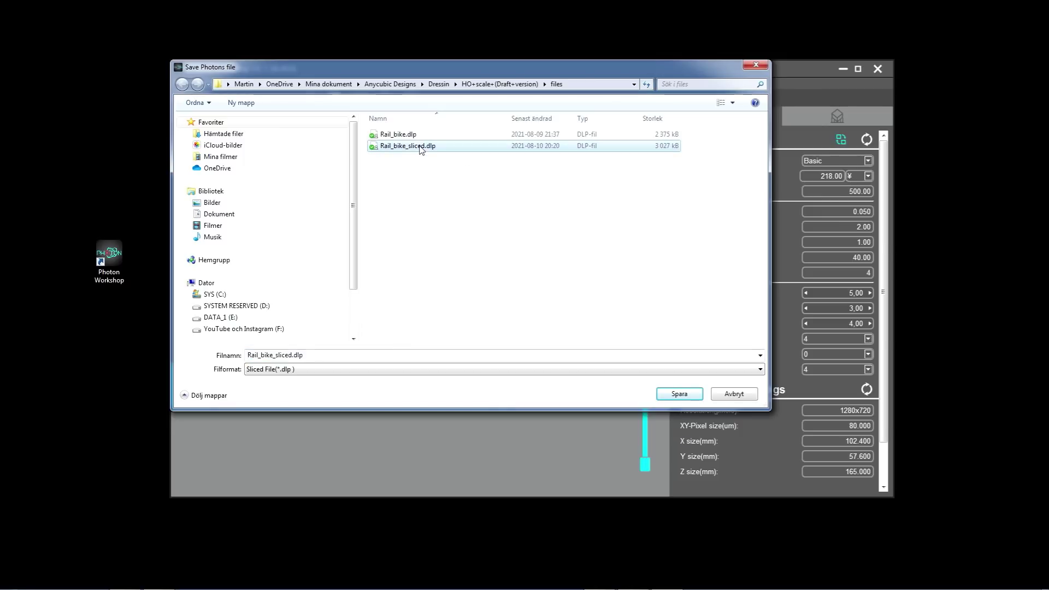
{"action": "left_click", "coordinate": [693, 396]}
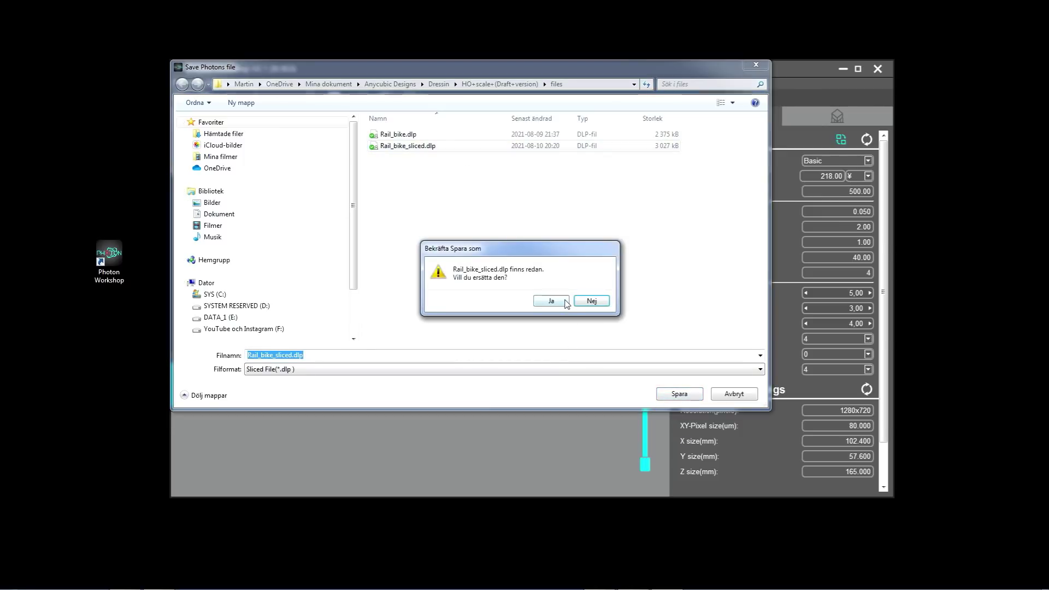
{"action": "left_click", "coordinate": [565, 300]}
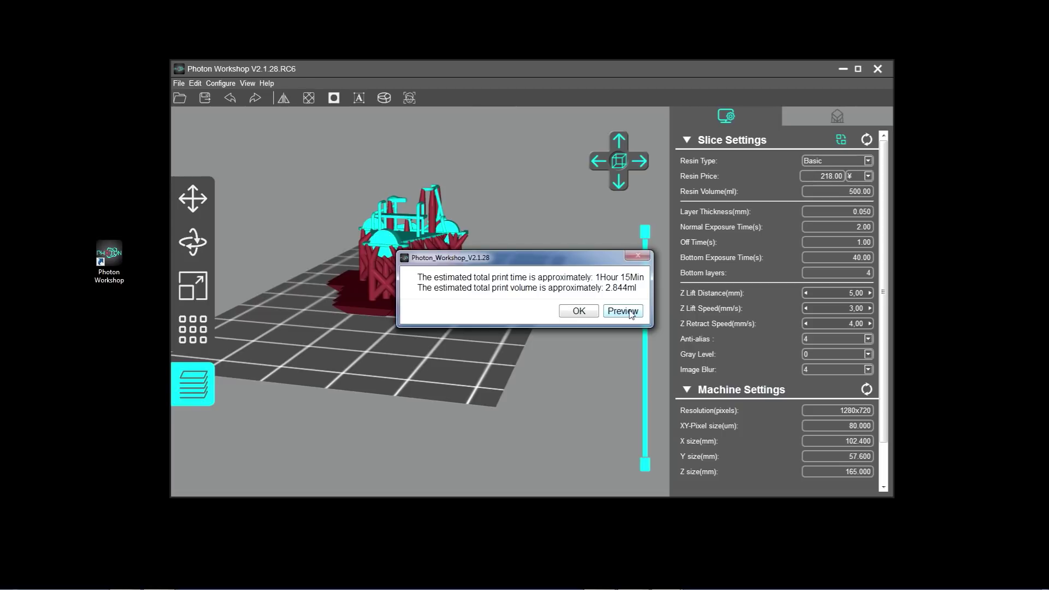
Step: Open the layer preview of Rail_bike_sliced.dlp from the print-time estimate dialog
{"action": "left_click", "coordinate": [630, 312]}
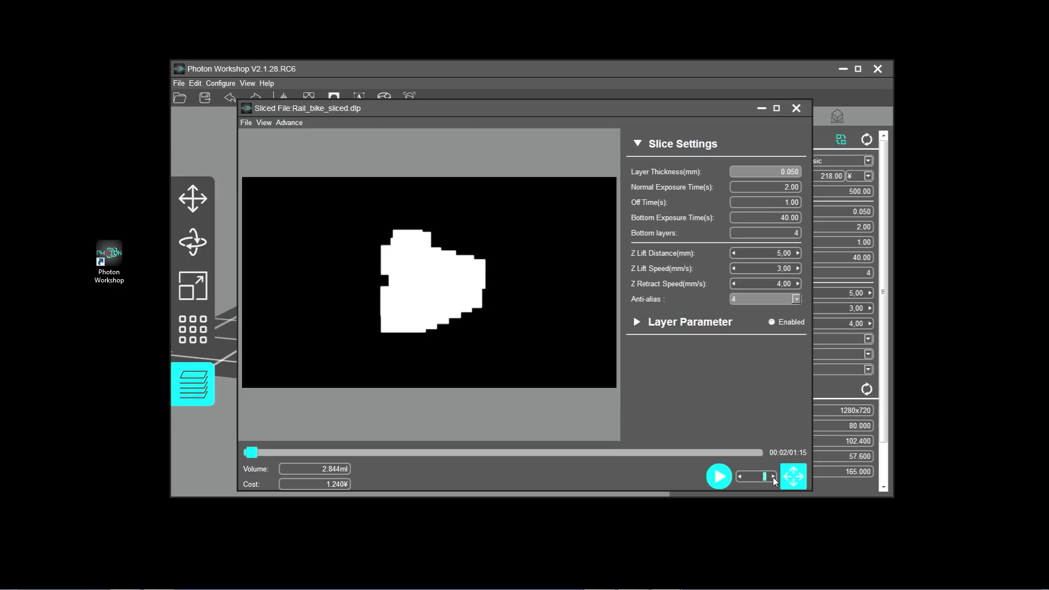
Step: Step forward two layers, then play the layer animation
{"action": "left_click", "coordinate": [774, 477]}
{"action": "left_click", "coordinate": [774, 477]}
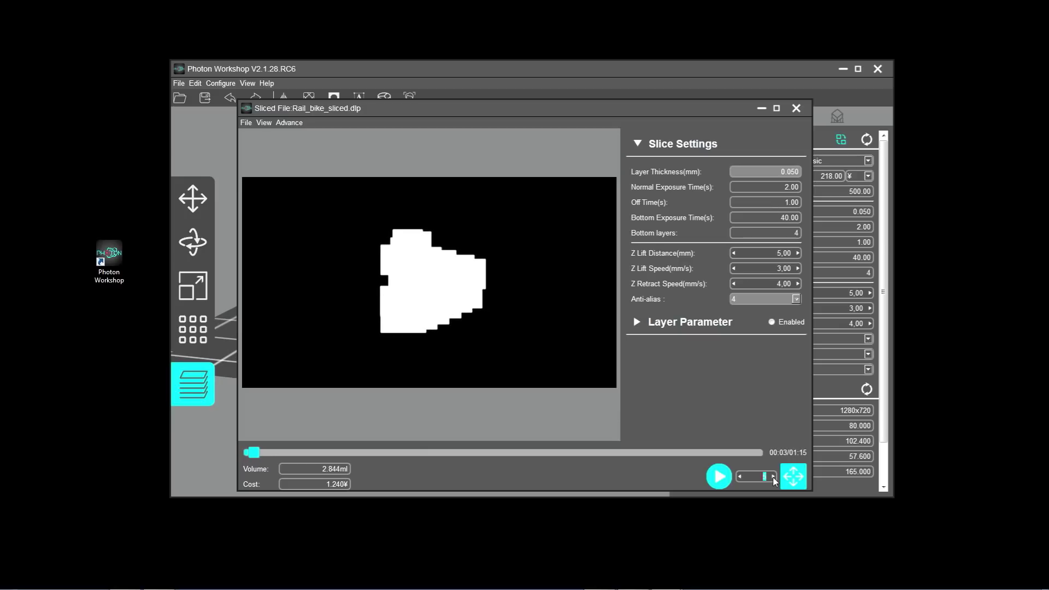
{"action": "left_click", "coordinate": [720, 478]}
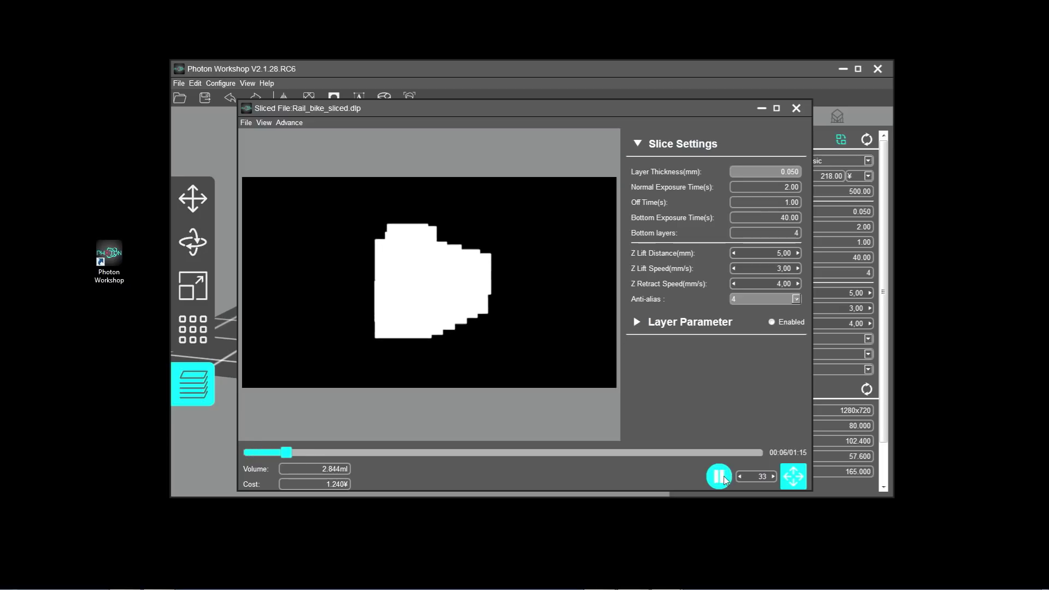